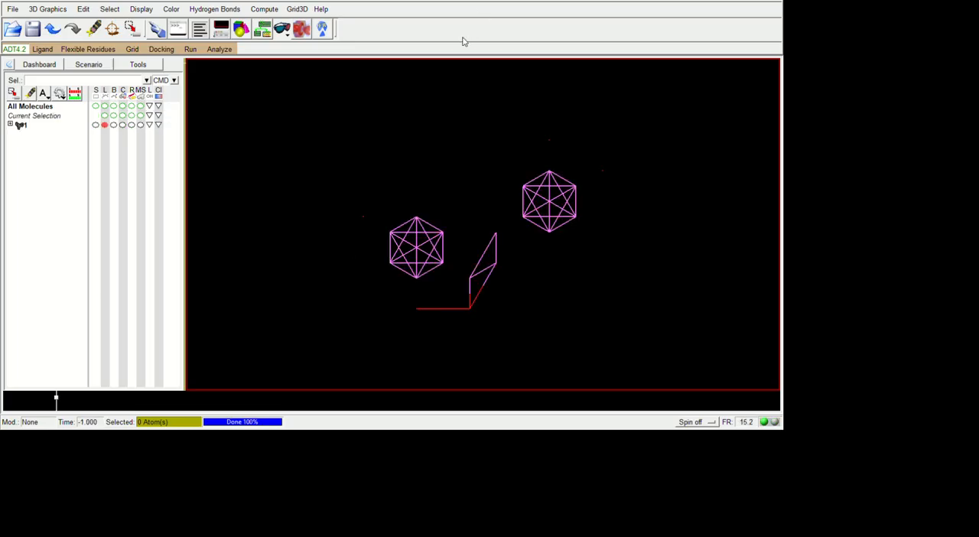
# Load a second molecule alongside molecule 1 and inspect its structure in the 3D viewer
pyautogui.moveTo(618, 304); pyautogui.dragTo(517, 226)
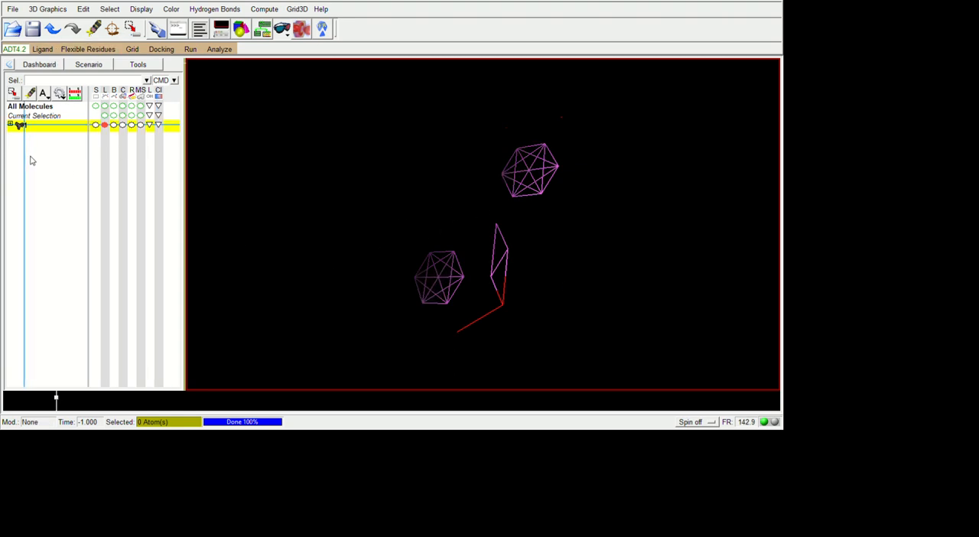
pyautogui.click(87, 265)
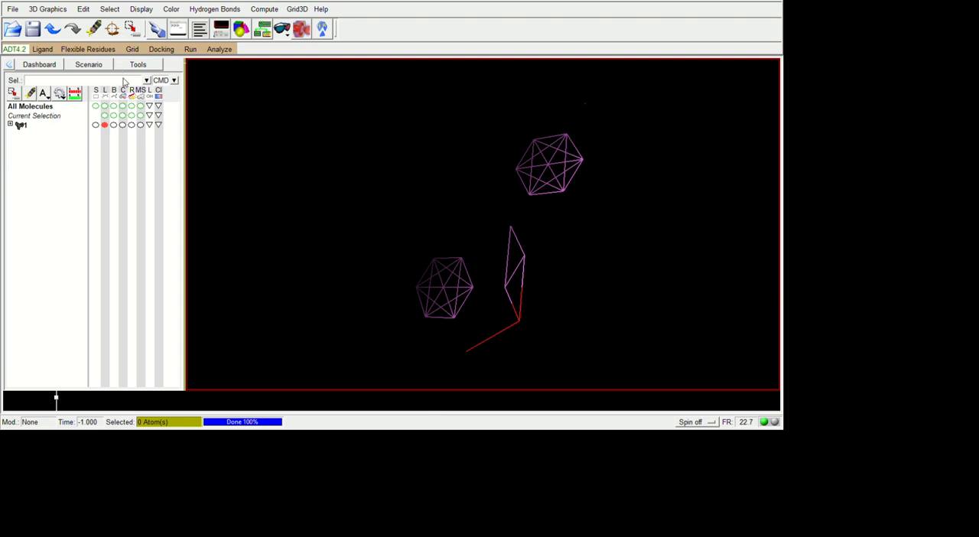
pyautogui.click(338, 243)
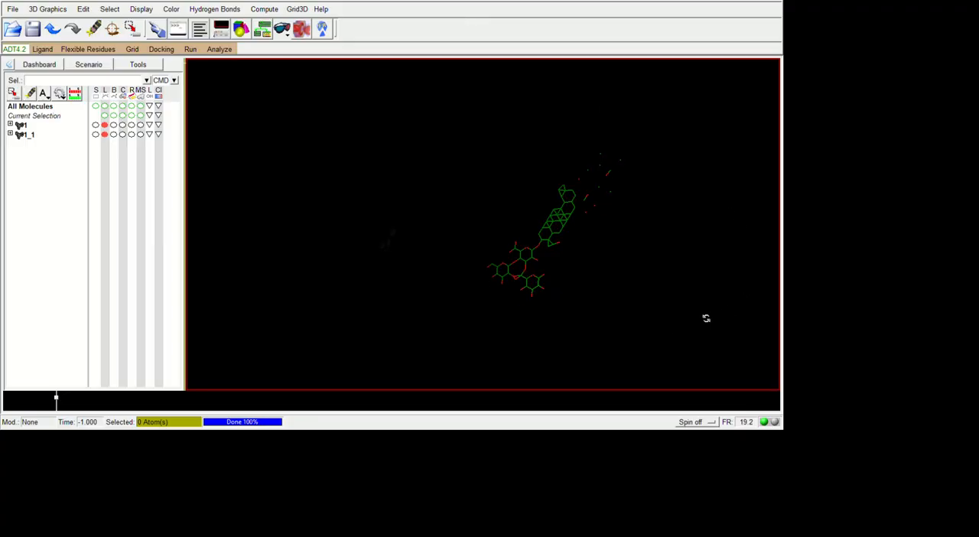
pyautogui.moveTo(706, 318); pyautogui.dragTo(536, 266)
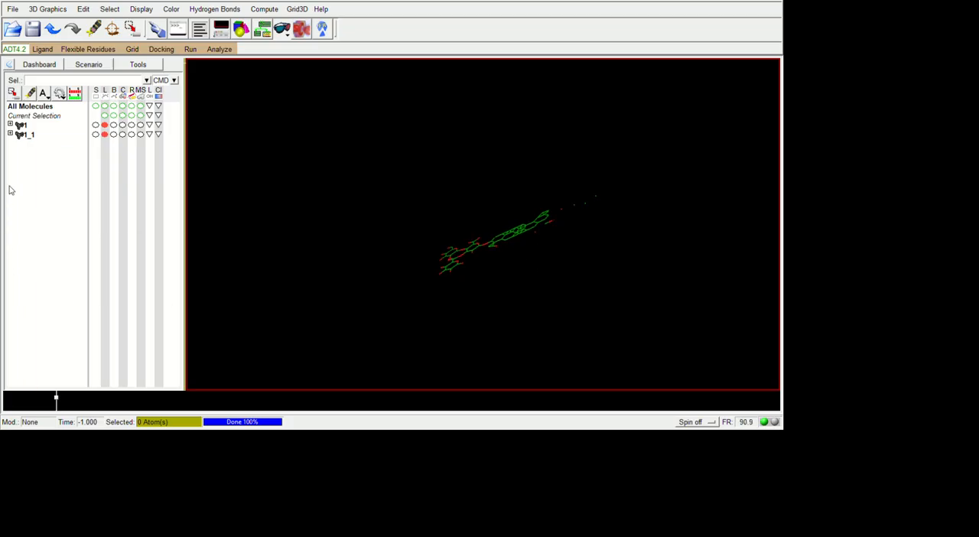
# Delete molecules 1_1 and 1 from the workspace
pyautogui.click(29, 133)
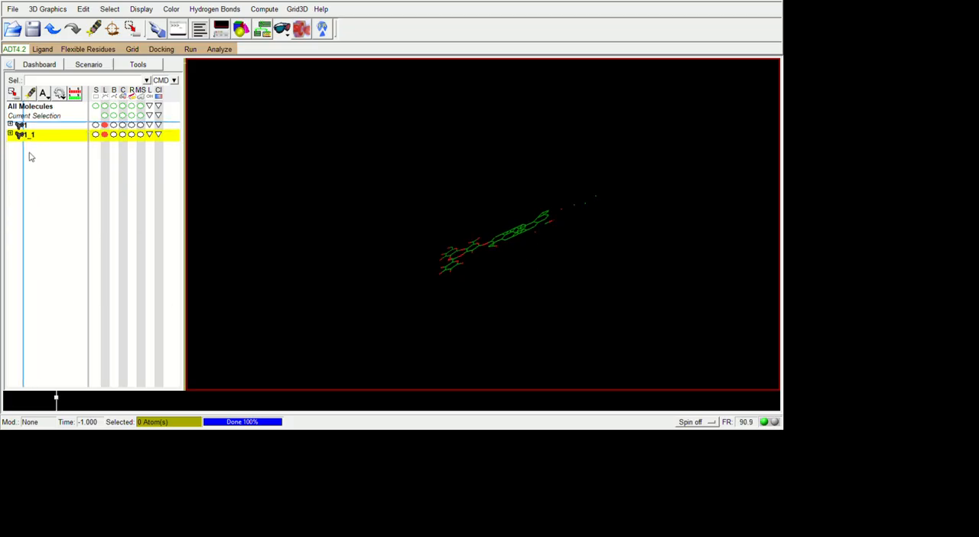
pyautogui.click(23, 125)
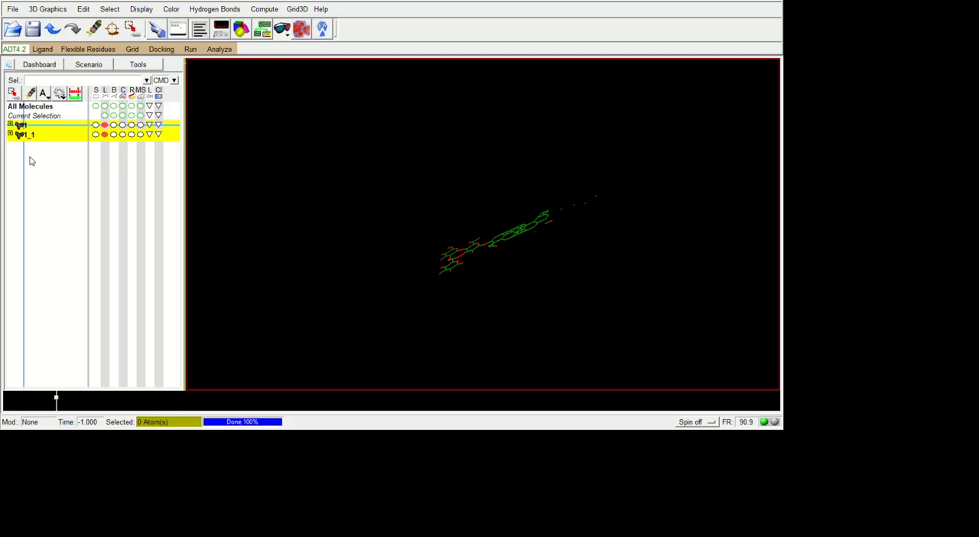
pyautogui.click(76, 263)
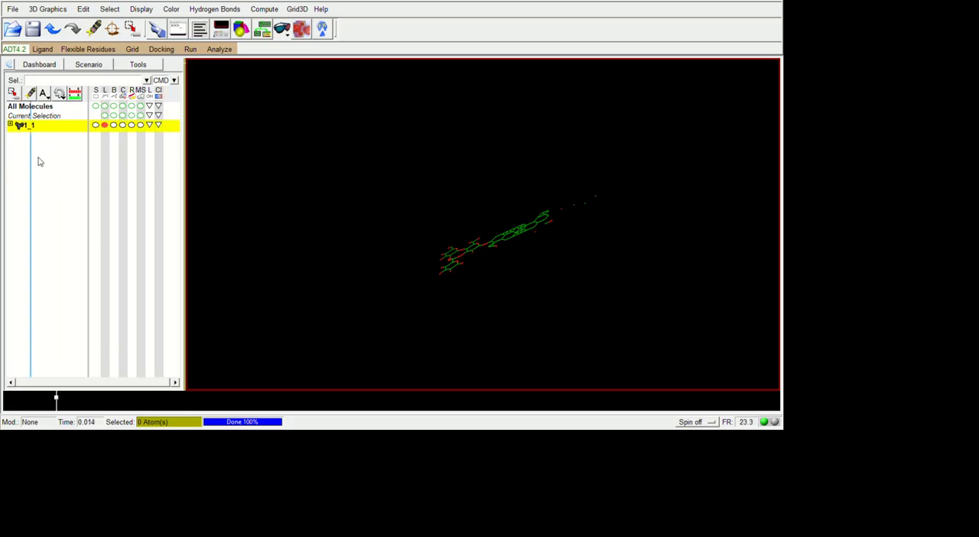
pyautogui.click(81, 261)
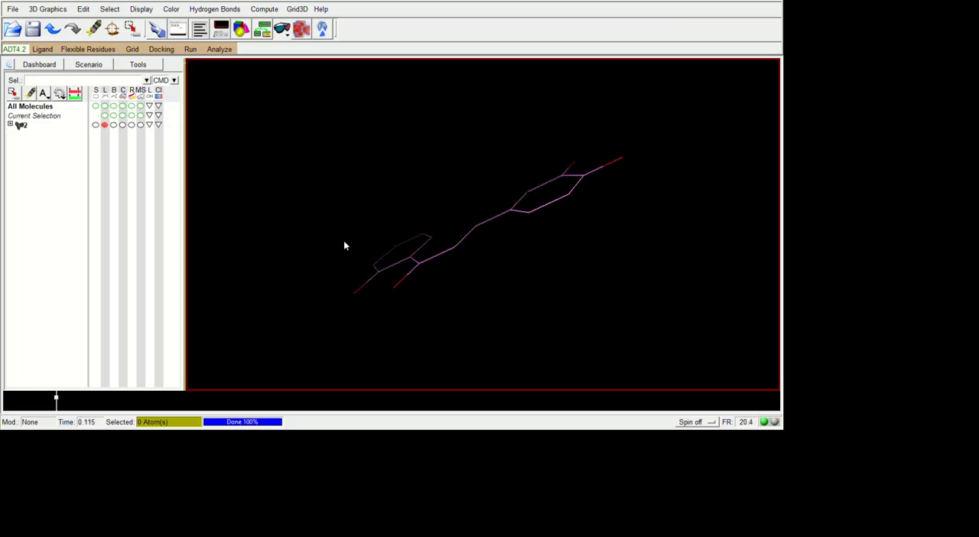
# Inspect the structure of molecule 2 in the 3D viewer and delete it from the workspace
pyautogui.moveTo(731, 320); pyautogui.dragTo(739, 386)
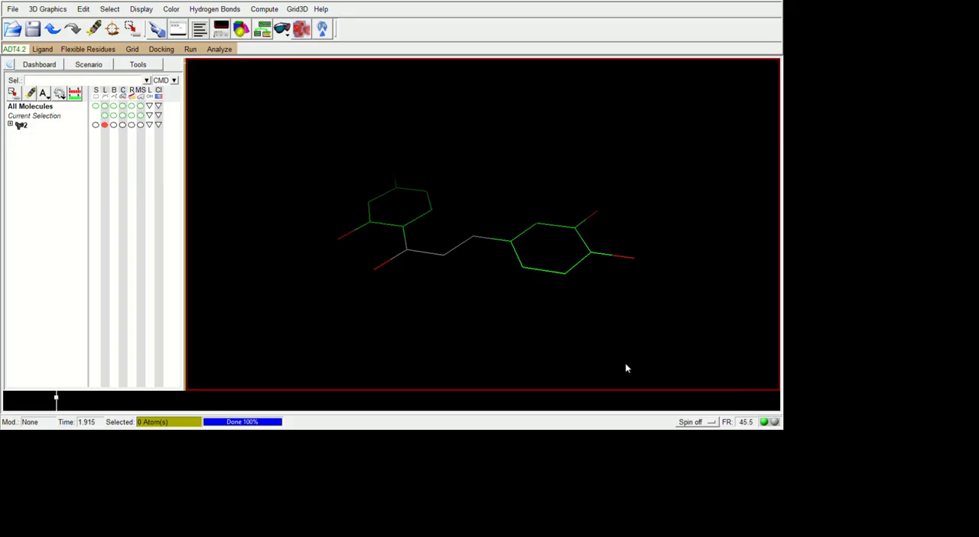
pyautogui.press('ctrl')
pyautogui.click(26, 122)
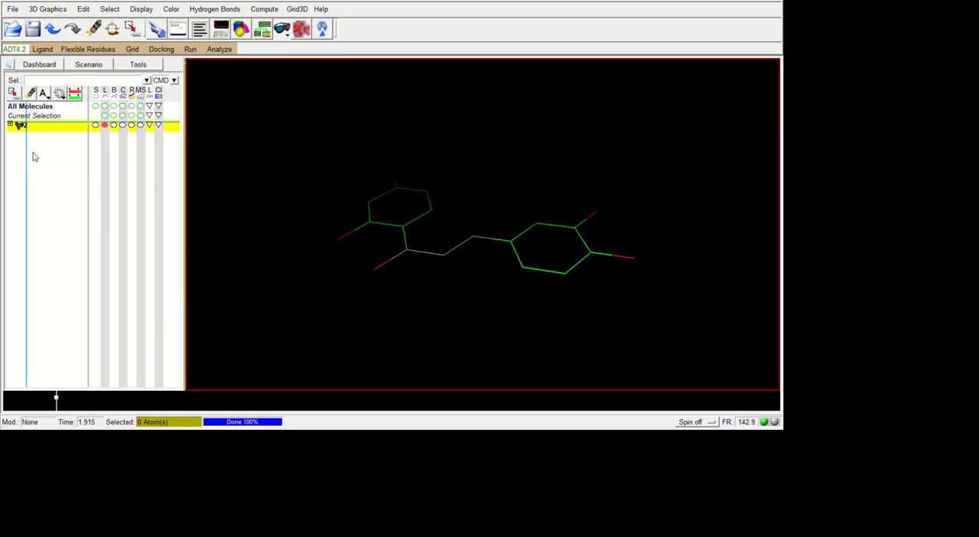
pyautogui.click(65, 262)
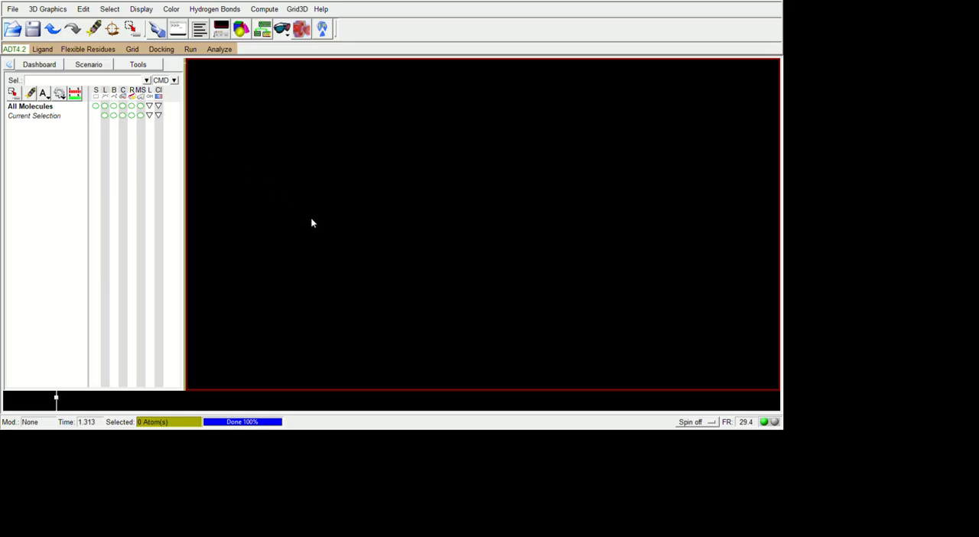
# Load the lig molecule to inspect its structure and delete it from the workspace
pyautogui.click(331, 241)
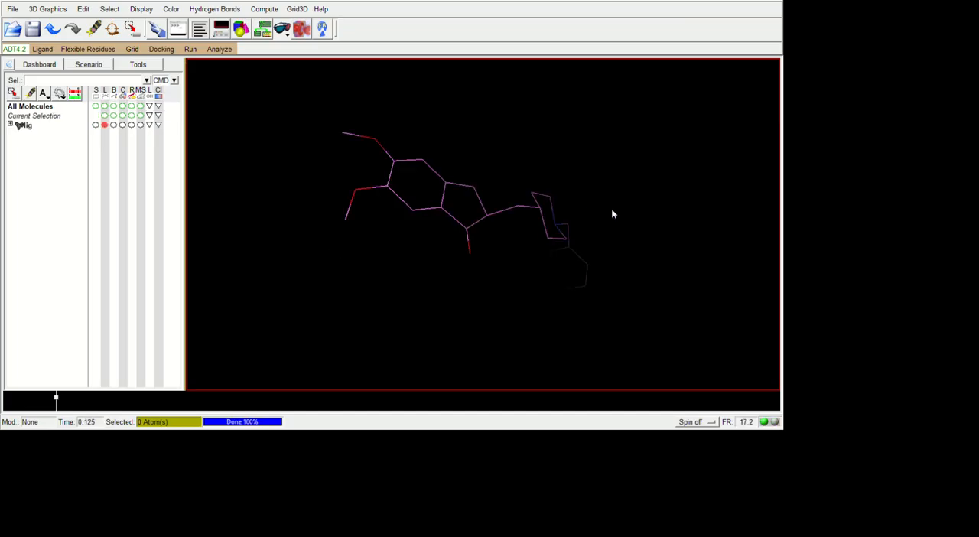
pyautogui.moveTo(624, 221); pyautogui.dragTo(461, 354)
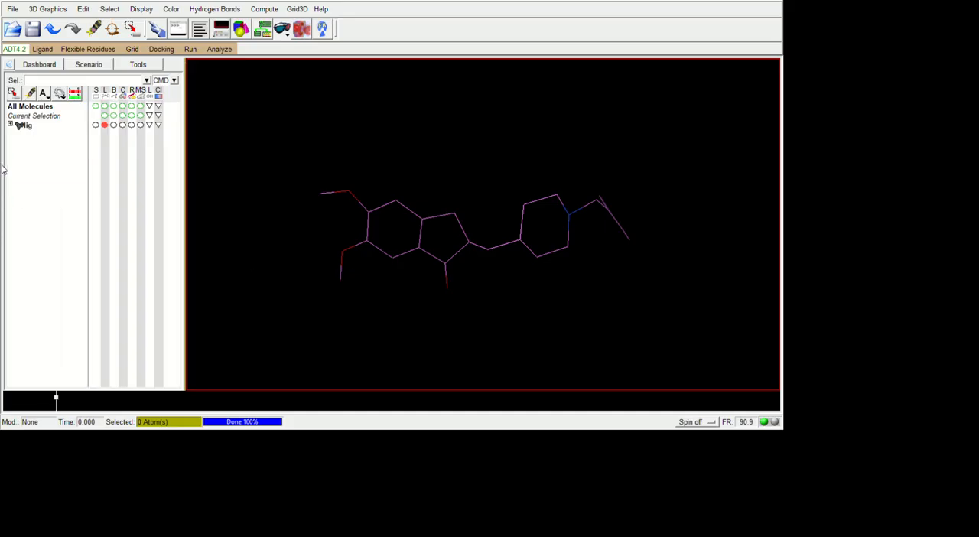
pyautogui.click(24, 125)
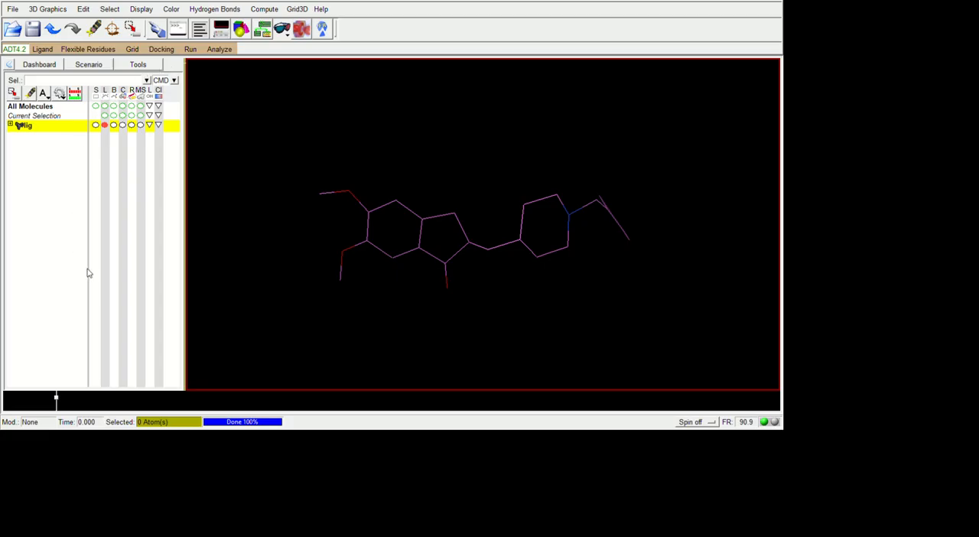
pyautogui.press('Delete')
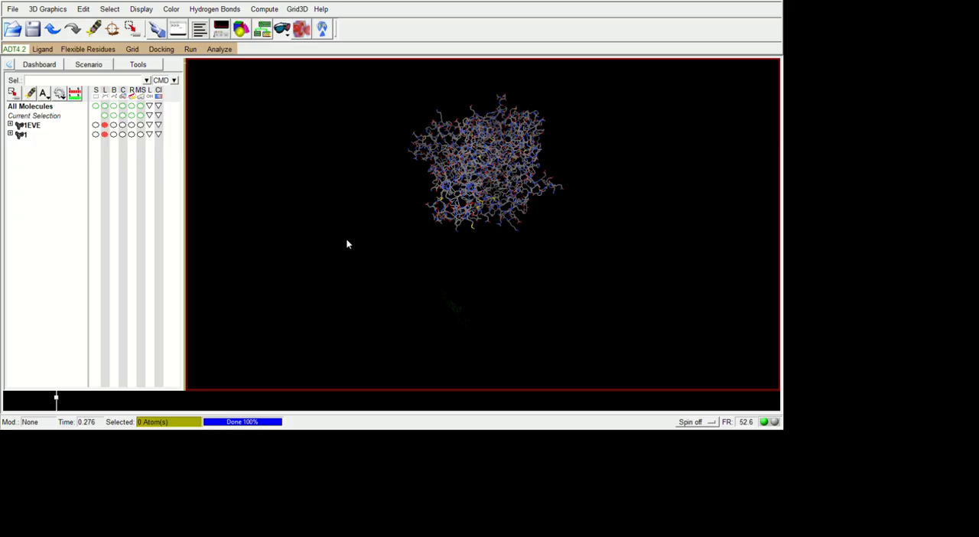
# Enlarge the grid box's x, y and z dimensions and spacing to enclose most of the 1EVE protein, and close the grid box settings
pyautogui.moveTo(671, 208); pyautogui.dragTo(519, 389)
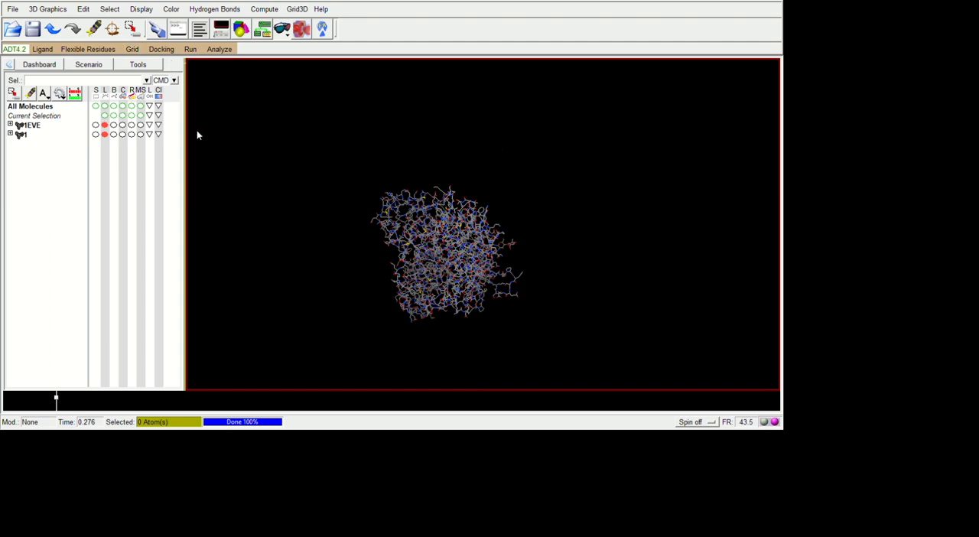
pyautogui.moveTo(562, 309); pyautogui.dragTo(686, 237)
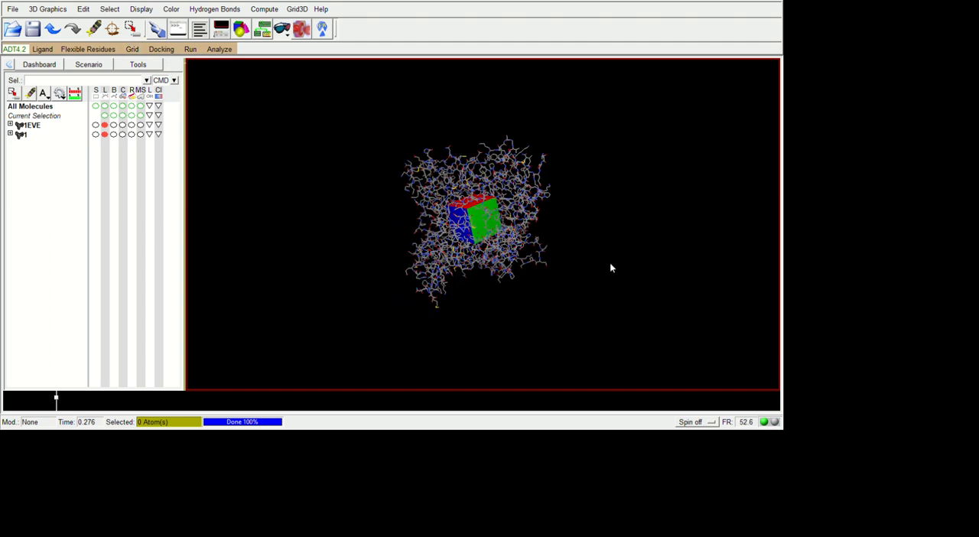
pyautogui.moveTo(614, 267); pyautogui.dragTo(627, 247)
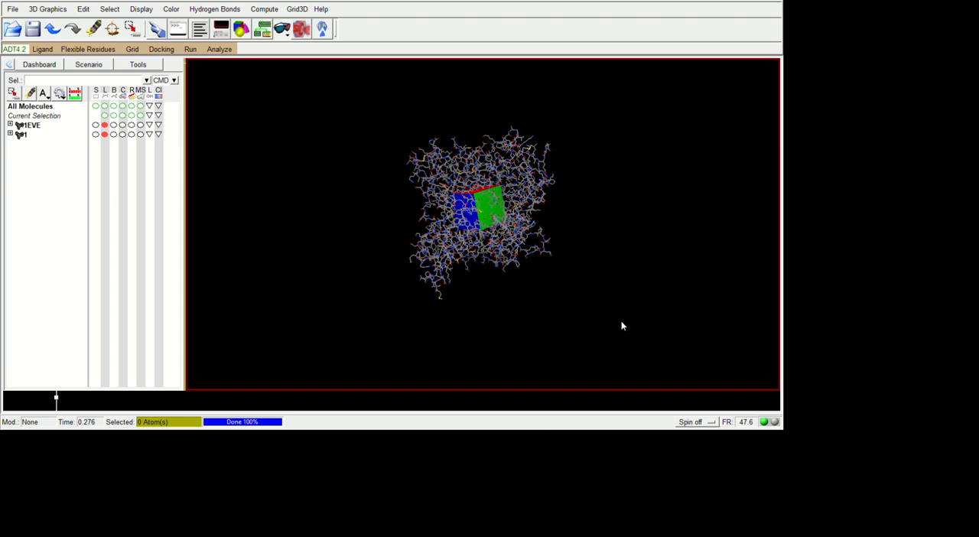
pyautogui.moveTo(632, 324); pyautogui.dragTo(570, 356)
pyautogui.scroll(6, 570, 355)
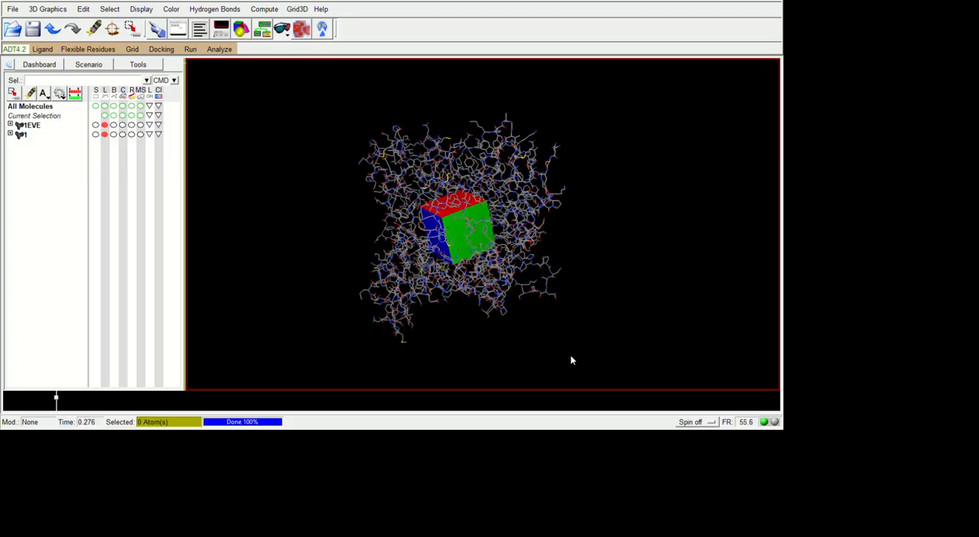
pyautogui.scroll(3, 571, 360)
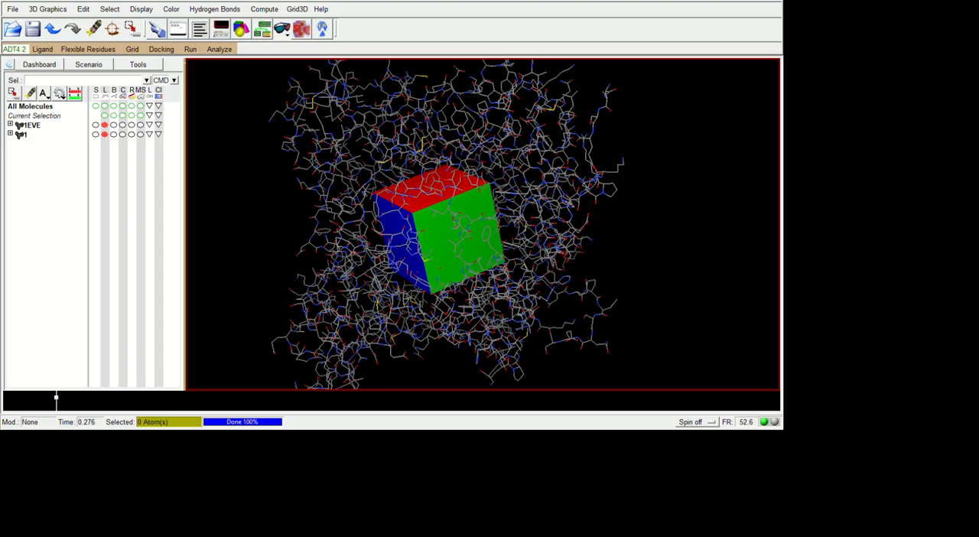
pyautogui.moveTo(172, 71); pyautogui.dragTo(202, 71)
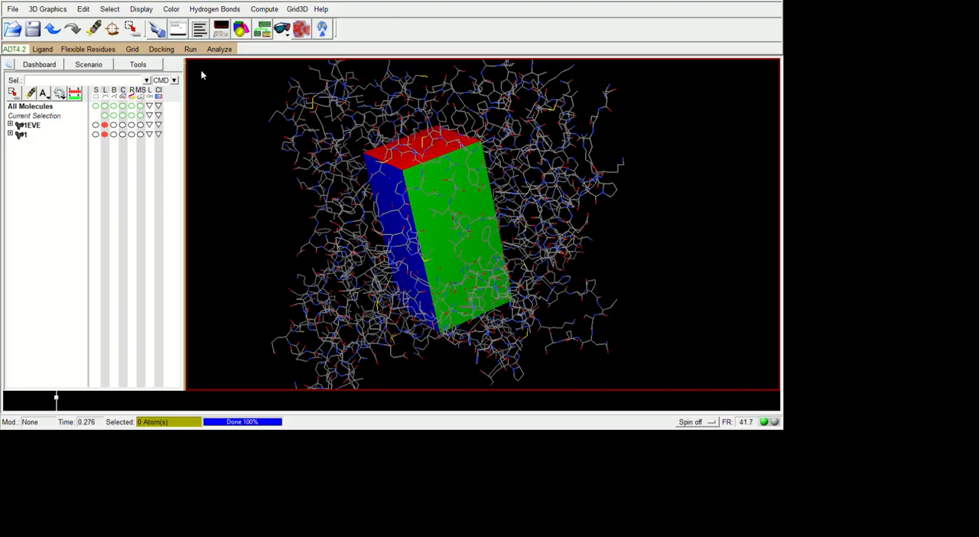
pyautogui.moveTo(175, 112); pyautogui.dragTo(197, 112)
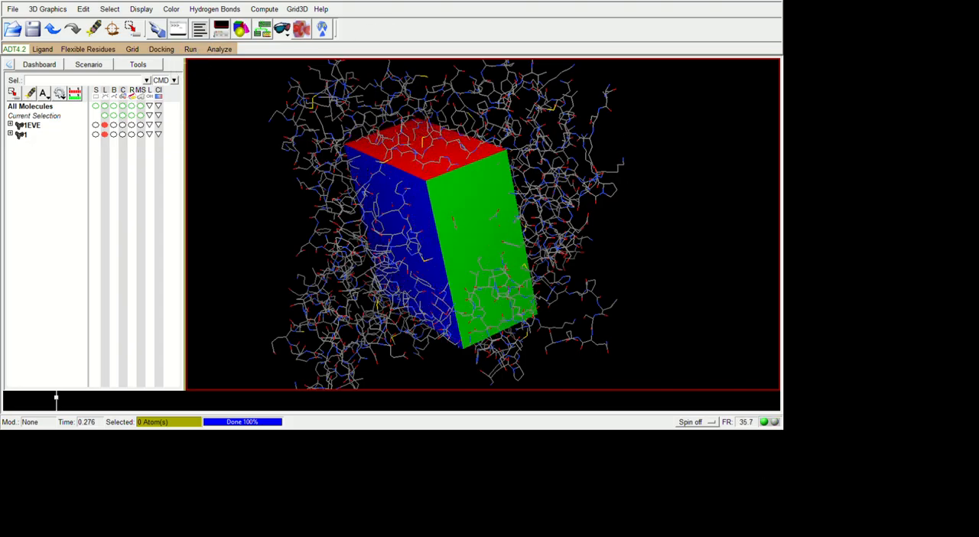
pyautogui.moveTo(183, 151); pyautogui.dragTo(197, 151)
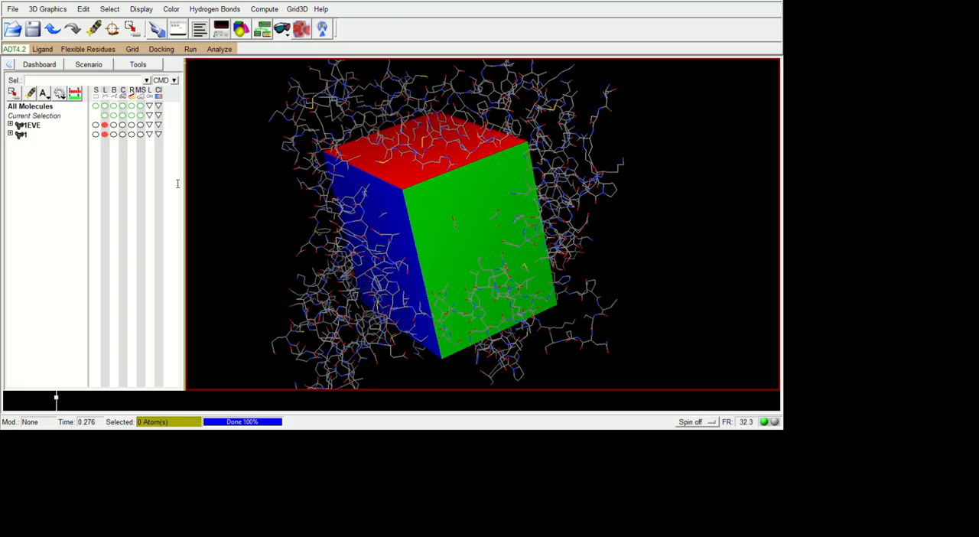
pyautogui.moveTo(178, 185); pyautogui.dragTo(202, 184)
pyautogui.moveTo(188, 225); pyautogui.dragTo(185, 267)
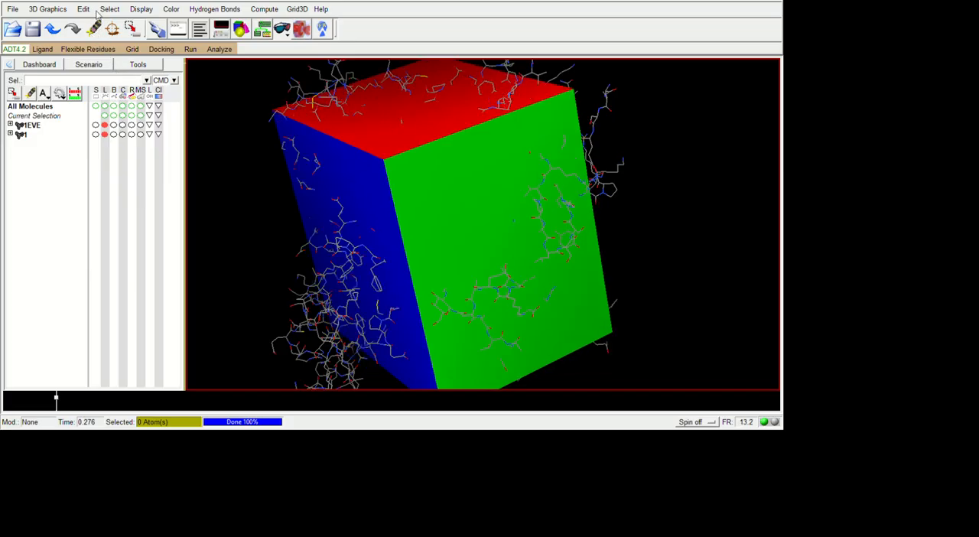
pyautogui.click(122, 62)
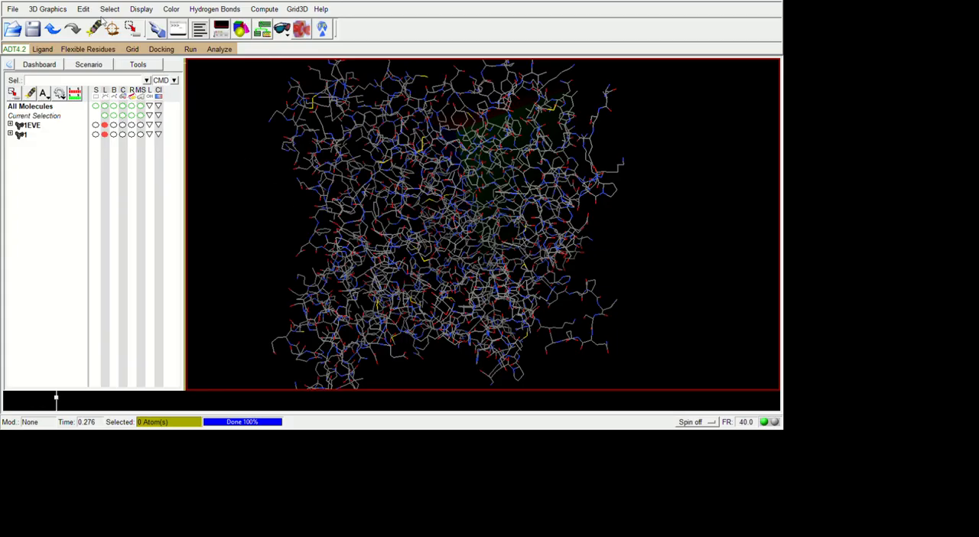
pyautogui.click(124, 75)
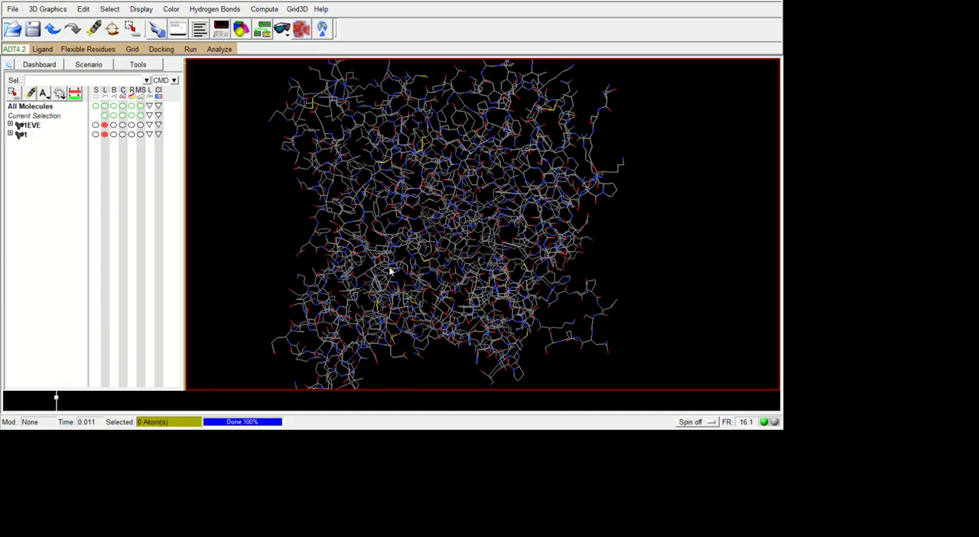
pyautogui.moveTo(393, 270); pyautogui.dragTo(494, 312)
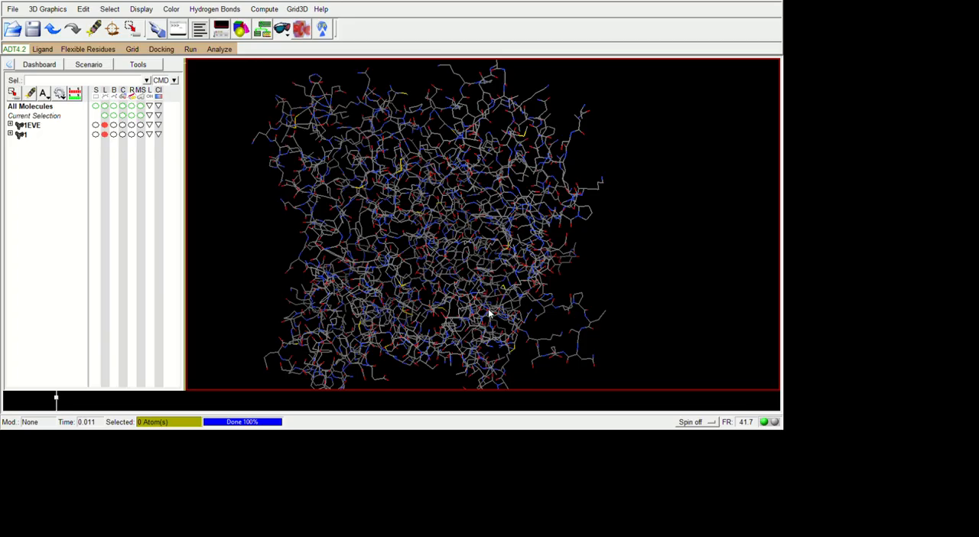
pyautogui.moveTo(491, 302); pyautogui.dragTo(525, 319)
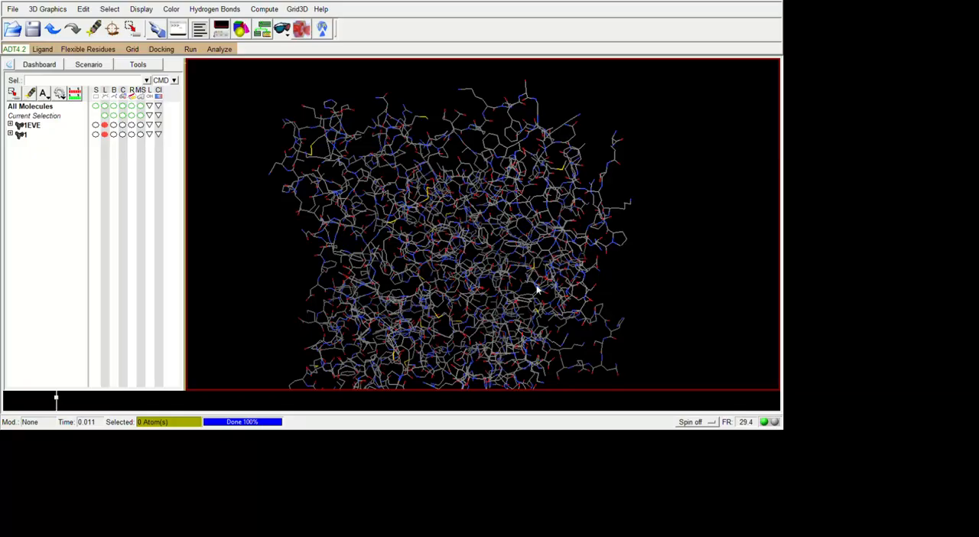